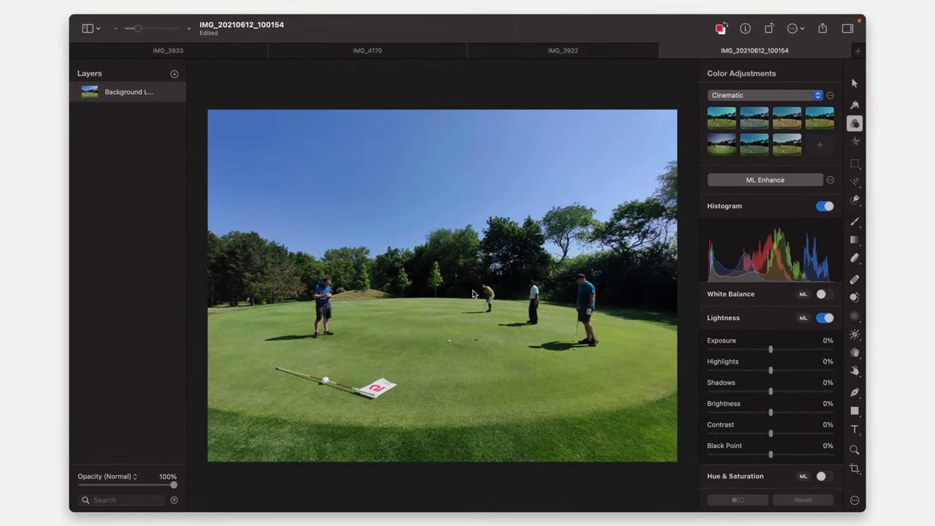
# Step: Crop the golf photo to the ML Crop suggestion of 3858 × 2000 px, then switch to IMG_3922
pyautogui.click(855, 467)
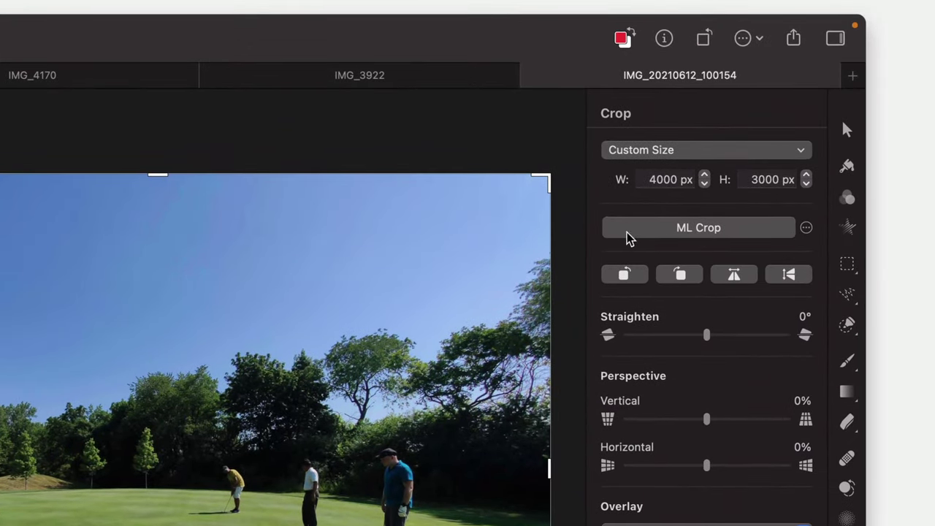
pyautogui.click(684, 230)
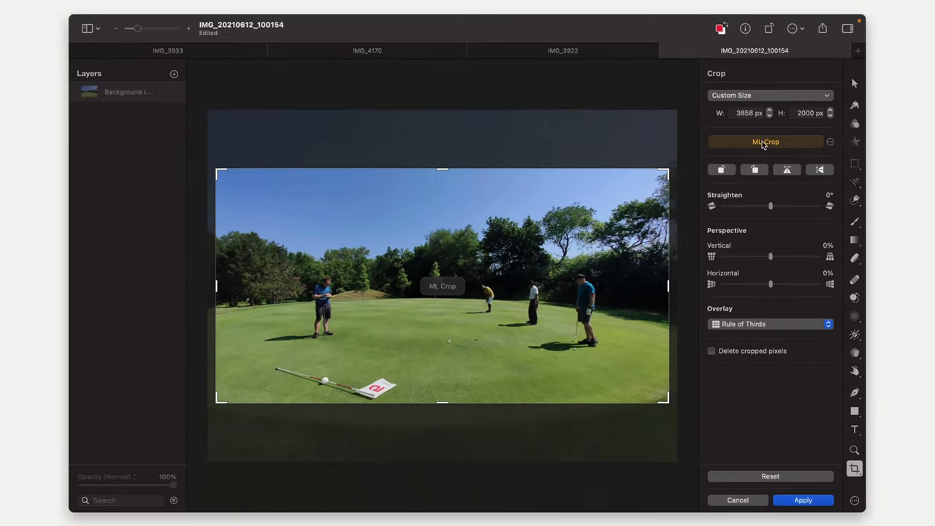
pyautogui.click(804, 501)
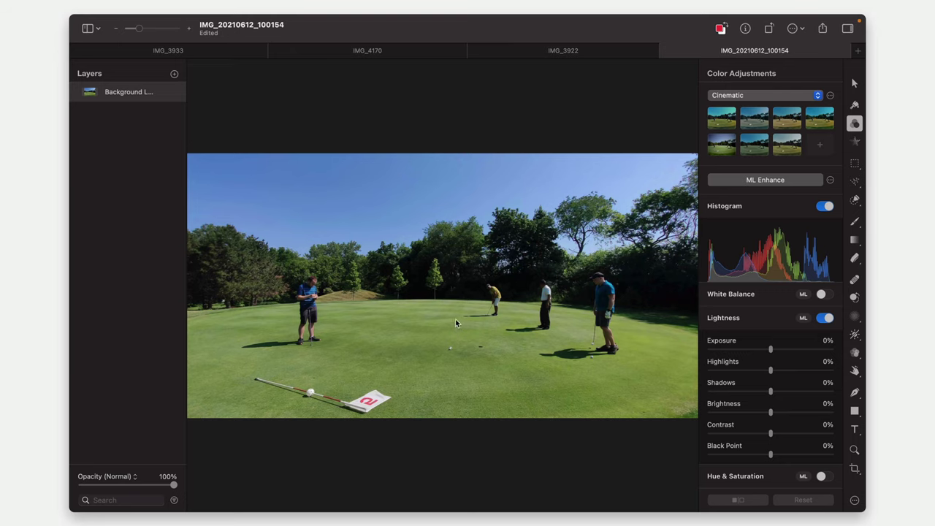
pyautogui.click(562, 55)
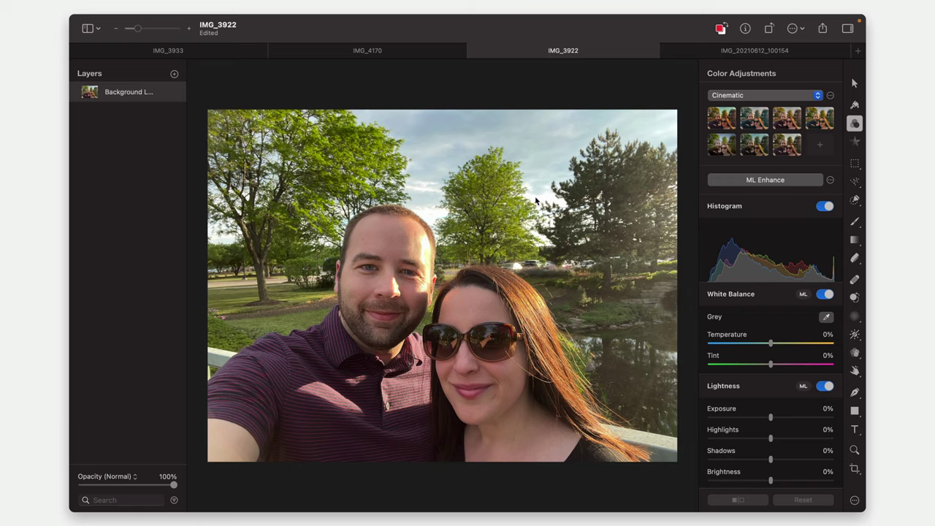
# Step: Crop the selfie to an ML Crop frame shifted around the couple, then switch to IMG_4170
pyautogui.click(855, 468)
pyautogui.click(766, 143)
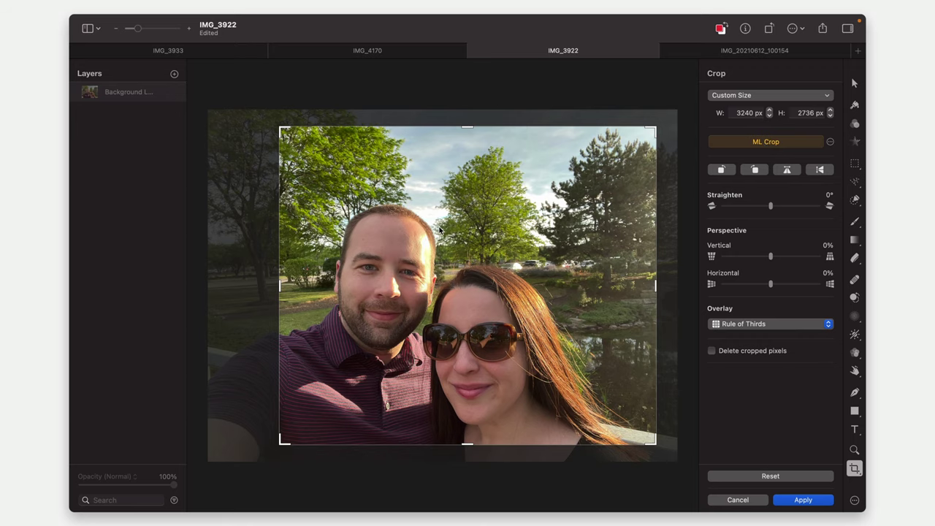
pyautogui.moveTo(430, 279); pyautogui.dragTo(388, 288)
pyautogui.press('Return')
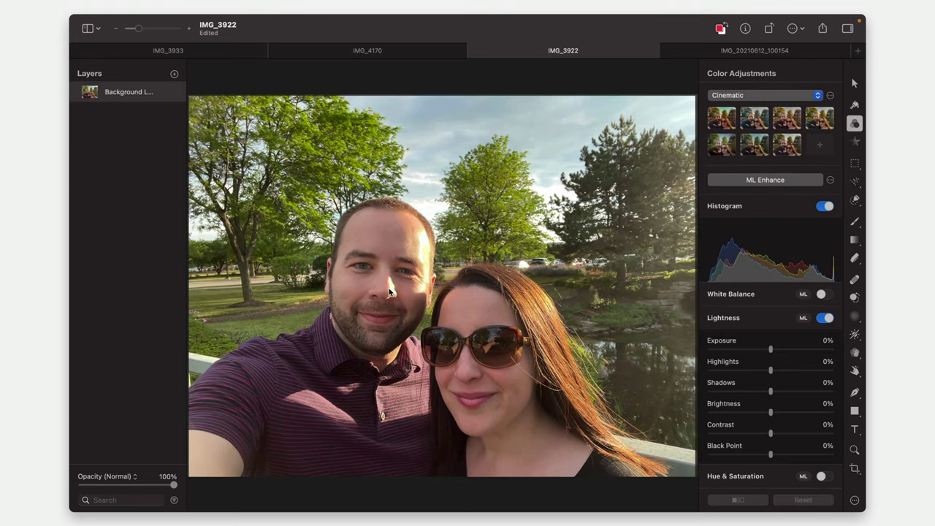
pyautogui.click(392, 52)
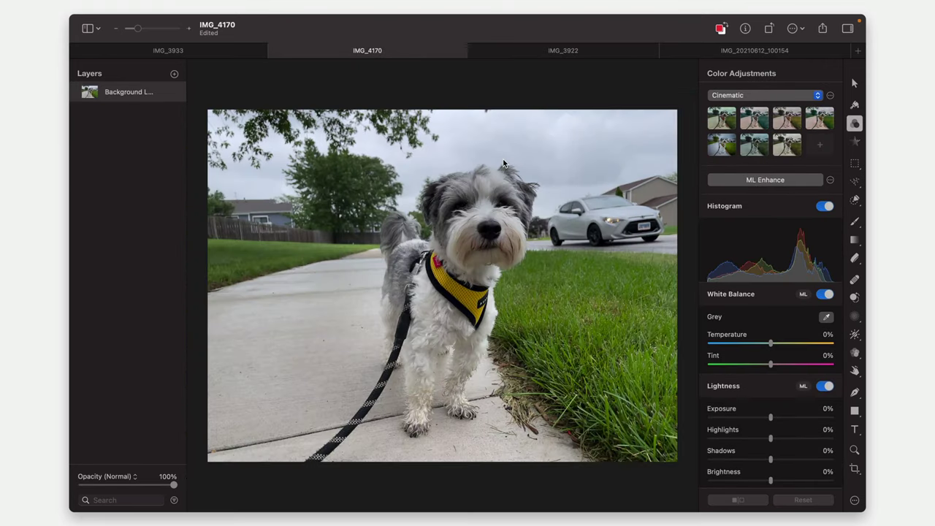
# Step: Crop the dog photo to a 2916 × 2700 px ML Crop frame shifted left over the dog
pyautogui.click(855, 468)
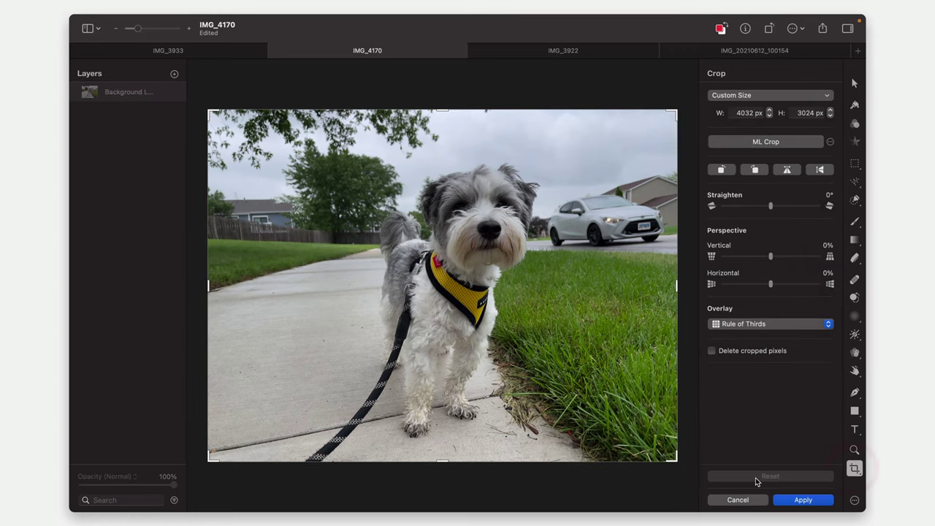
pyautogui.click(775, 143)
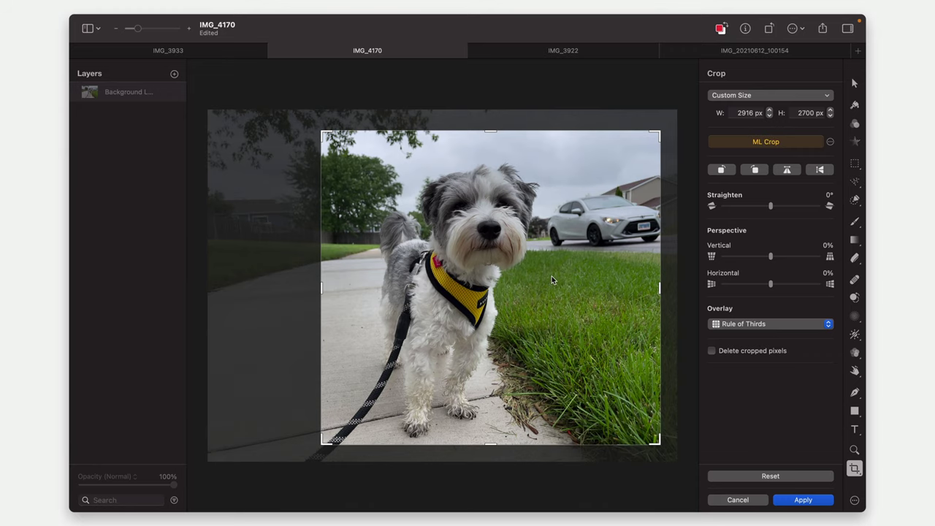
pyautogui.moveTo(551, 275); pyautogui.dragTo(512, 281)
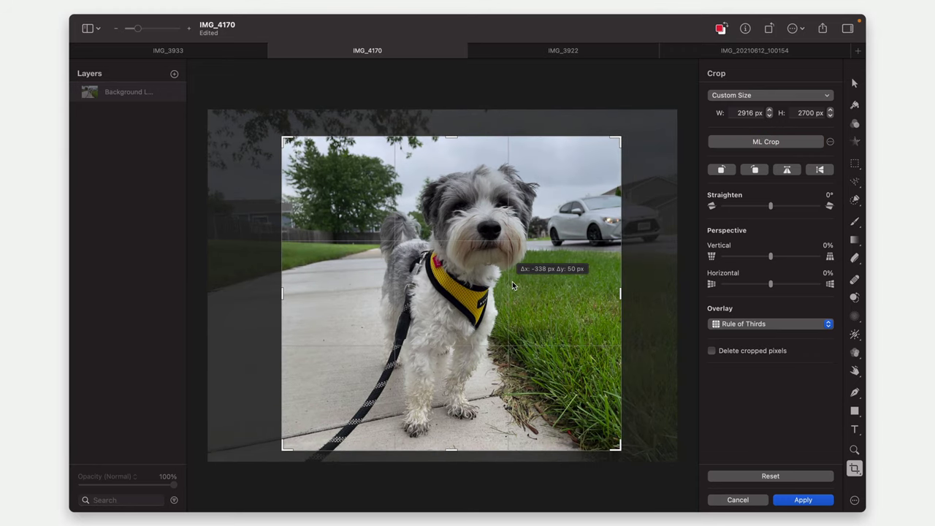
pyautogui.doubleClick(512, 281)
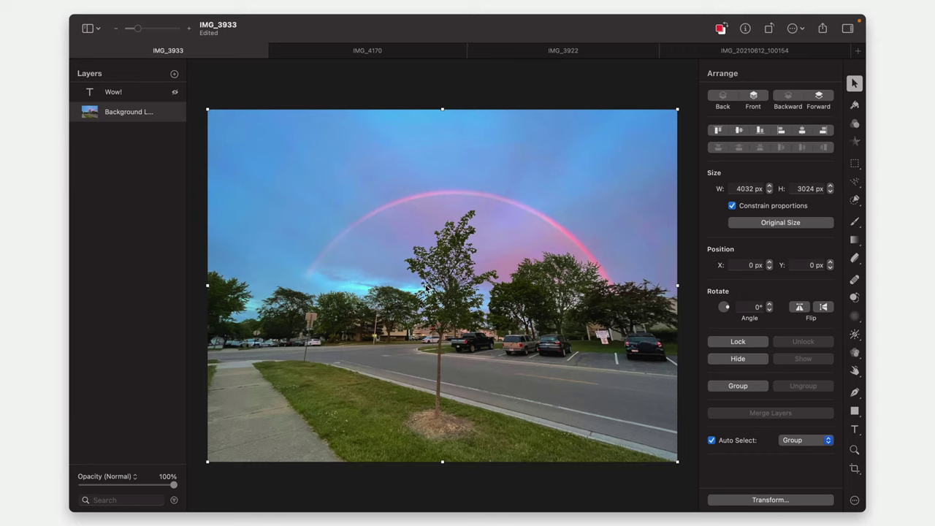
# Step: Crop the rainbow photo to the ML Crop suggestion of 3744 × 2196 px
pyautogui.press('c')
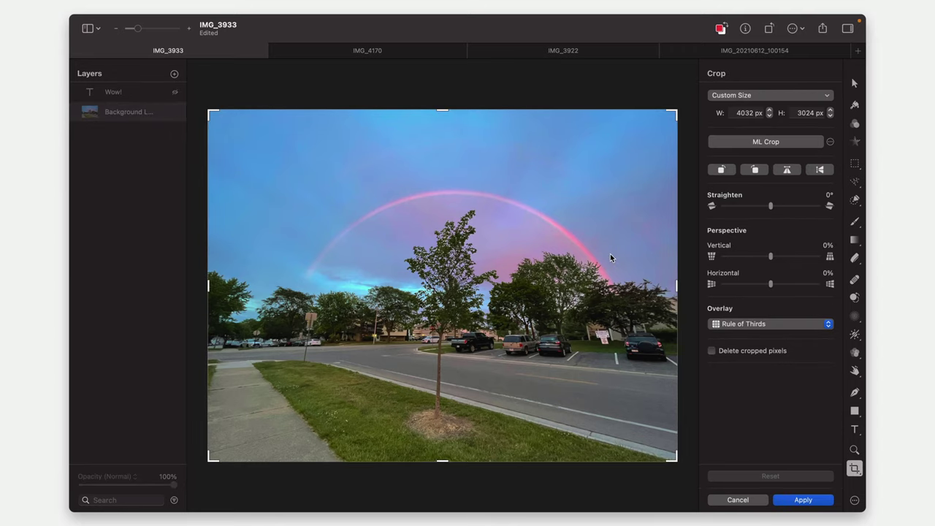
pyautogui.click(738, 143)
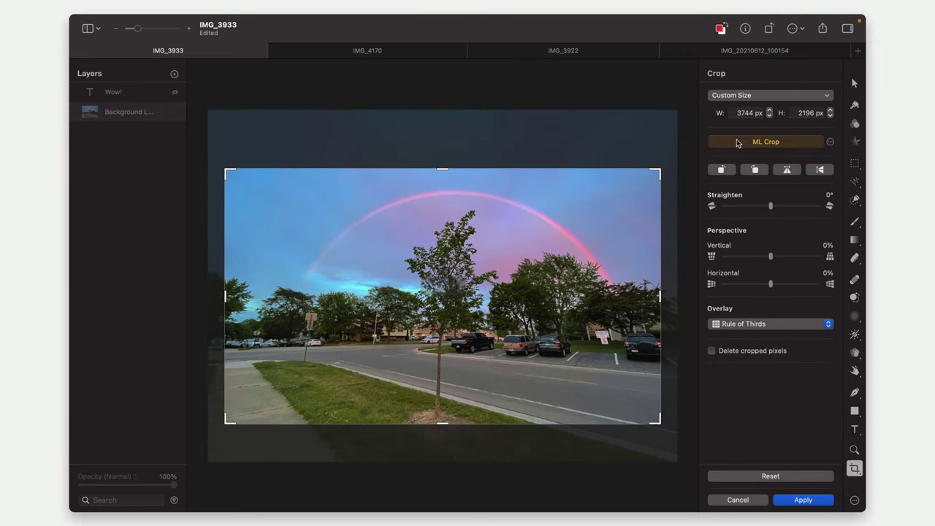
pyautogui.press('Return')
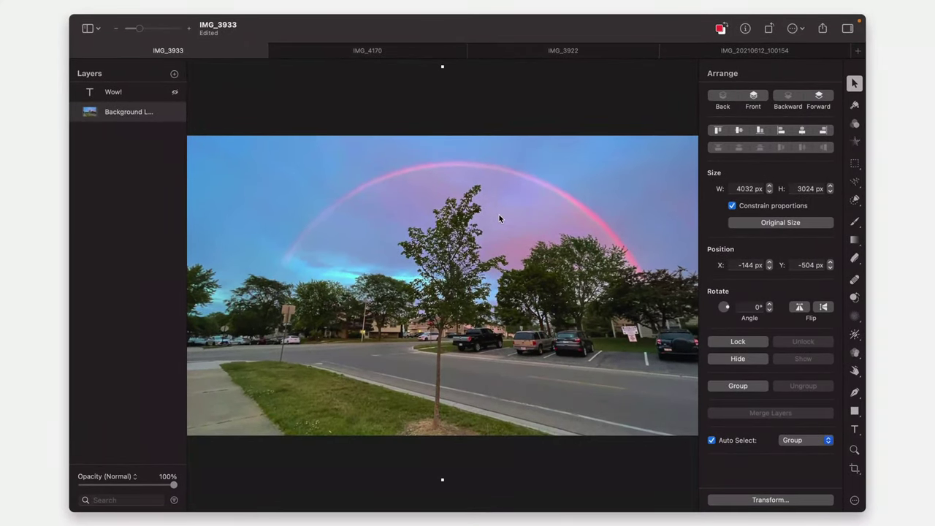
# Step: Undo the crop to restore the full rainbow photo, then show and select the Wow! text layer
pyautogui.press('super+z')
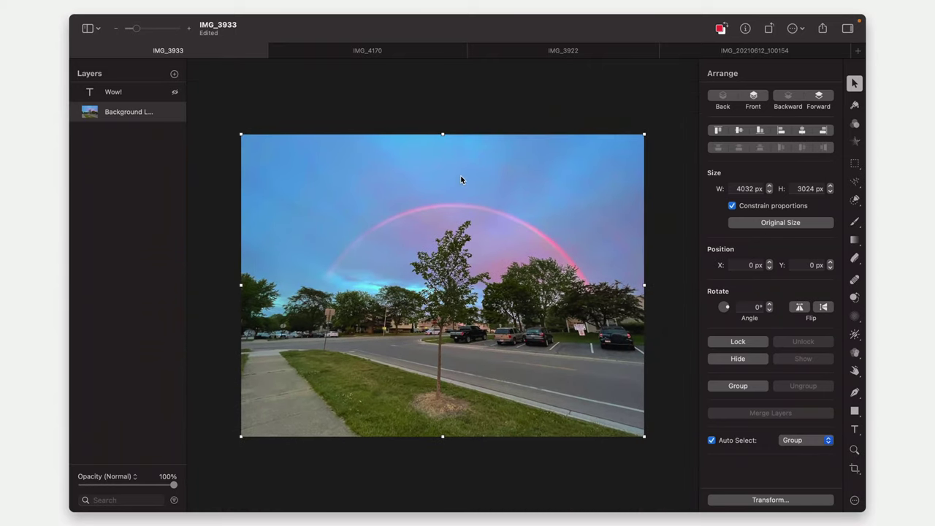
pyautogui.click(175, 93)
pyautogui.click(443, 212)
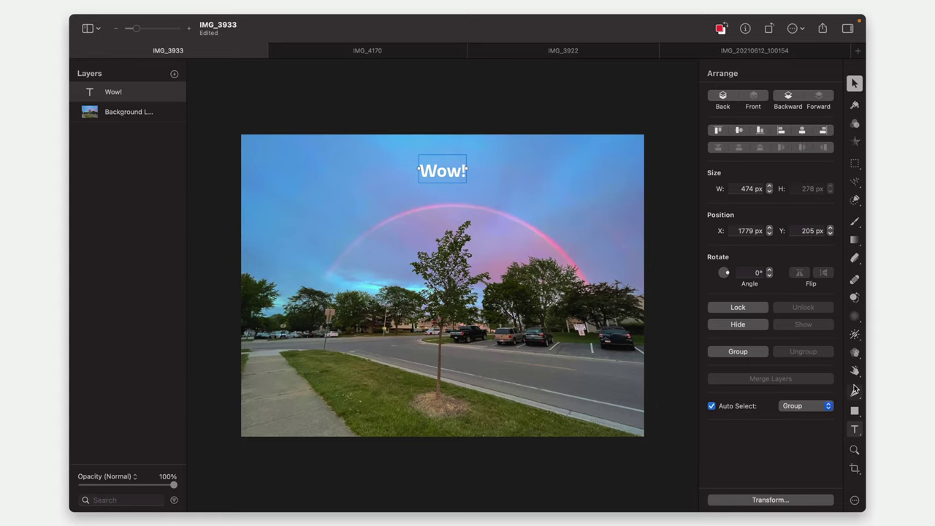
# Step: Resize the Wow! text with the font size slider, ending at 417 px
pyautogui.click(854, 430)
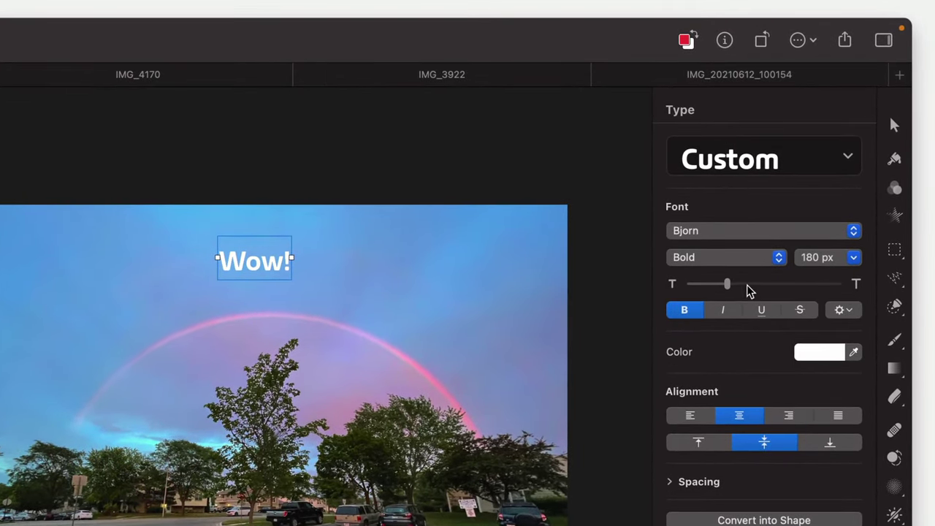
pyautogui.moveTo(731, 290)
pyautogui.mouseDown()
pyautogui.moveTo(760, 295)
pyautogui.moveTo(716, 295)
pyautogui.moveTo(758, 294)
pyautogui.moveTo(735, 293)
pyautogui.mouseUp()
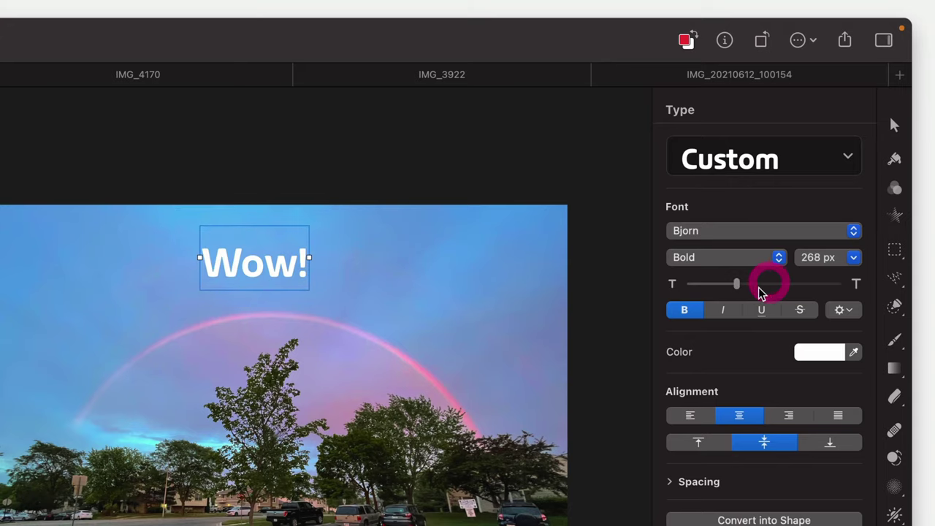
pyautogui.click(819, 258)
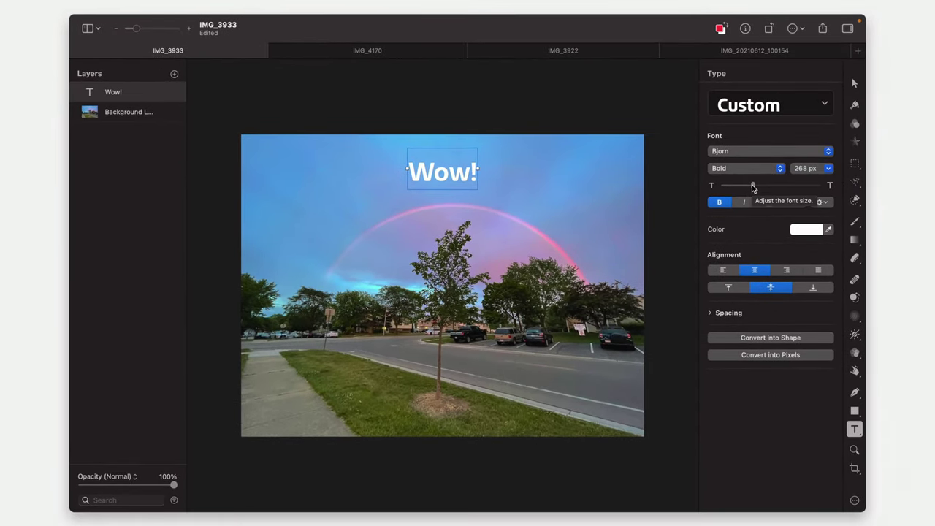
pyautogui.moveTo(746, 219); pyautogui.dragTo(760, 222)
pyautogui.moveTo(764, 189)
pyautogui.mouseDown()
pyautogui.moveTo(737, 186)
pyautogui.moveTo(762, 189)
pyautogui.mouseUp()
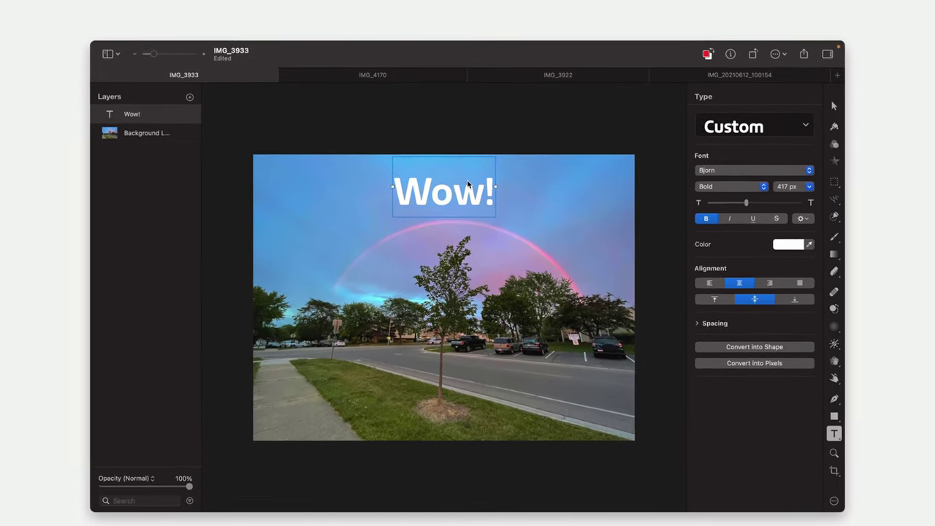
# Step: Change the Wow! text colour from white to pure red
pyautogui.click(812, 230)
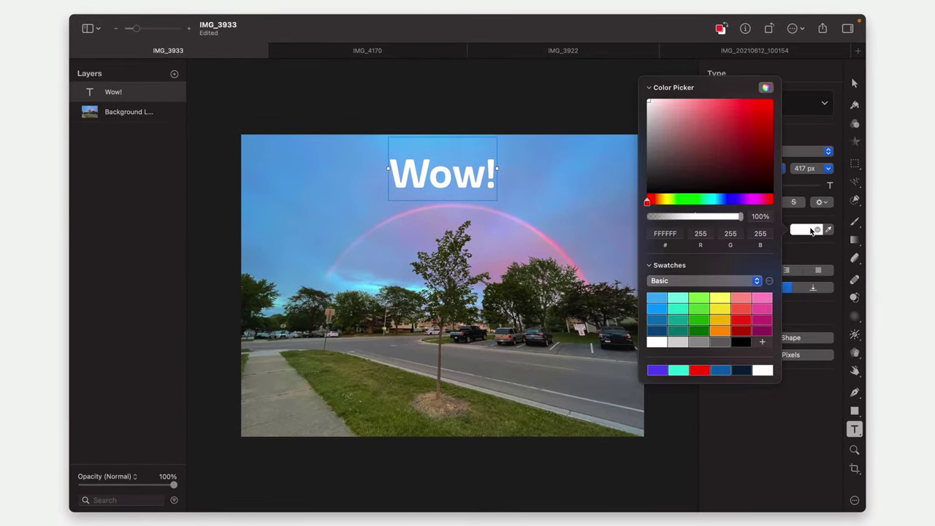
pyautogui.moveTo(746, 139)
pyautogui.mouseDown()
pyautogui.moveTo(773, 99)
pyautogui.moveTo(758, 146)
pyautogui.moveTo(769, 107)
pyautogui.mouseUp()
pyautogui.click(808, 233)
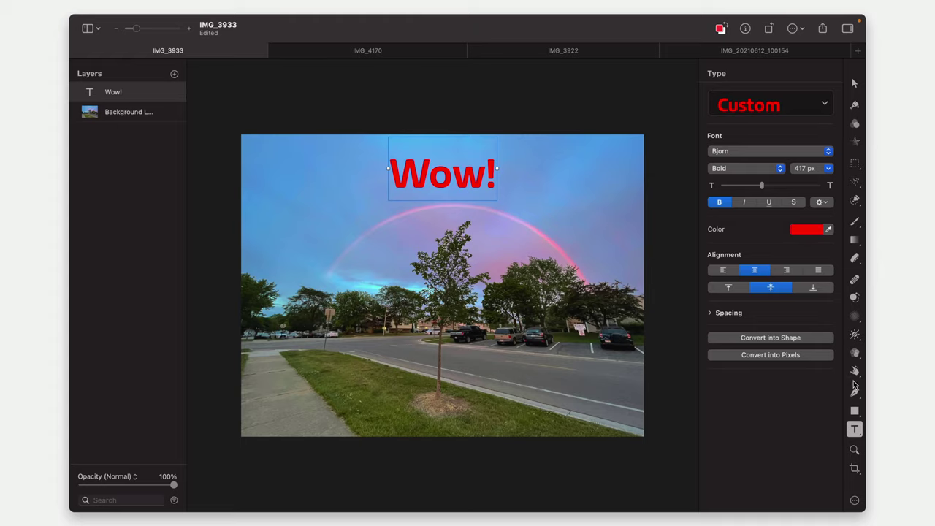
# Step: Draw a rectangle across the lower photo to its left edge, filled pink DD68A5
pyautogui.click(855, 411)
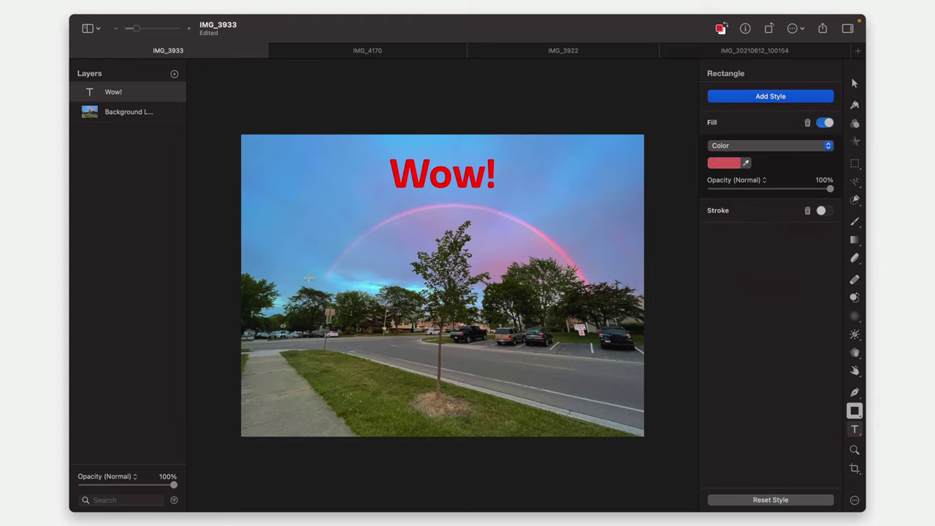
pyautogui.moveTo(270, 298)
pyautogui.mouseDown()
pyautogui.moveTo(527, 388)
pyautogui.moveTo(616, 434)
pyautogui.moveTo(642, 434)
pyautogui.mouseUp()
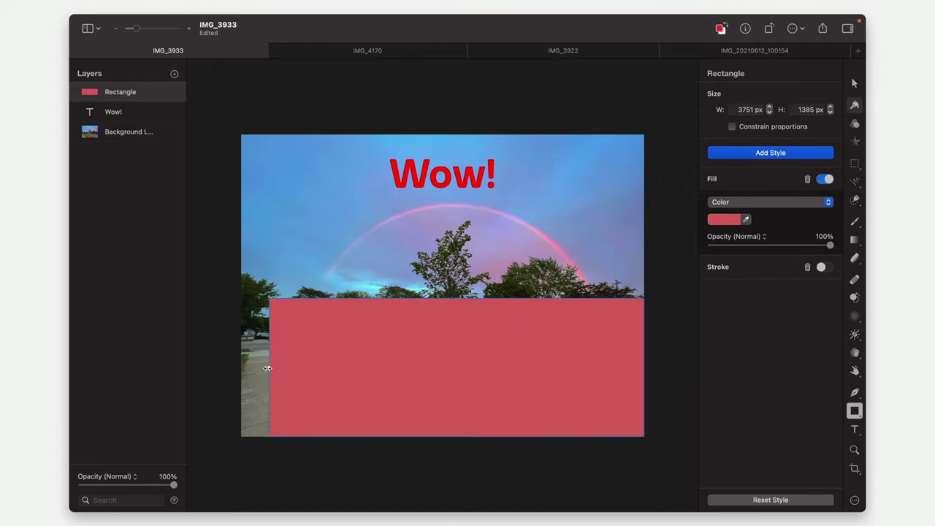
pyautogui.moveTo(267, 369); pyautogui.dragTo(242, 365)
pyautogui.click(724, 221)
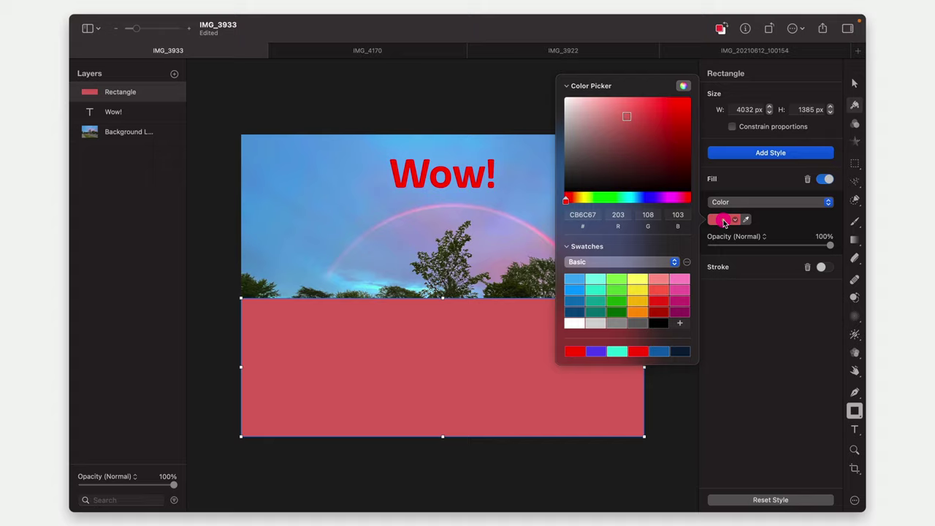
pyautogui.click(679, 290)
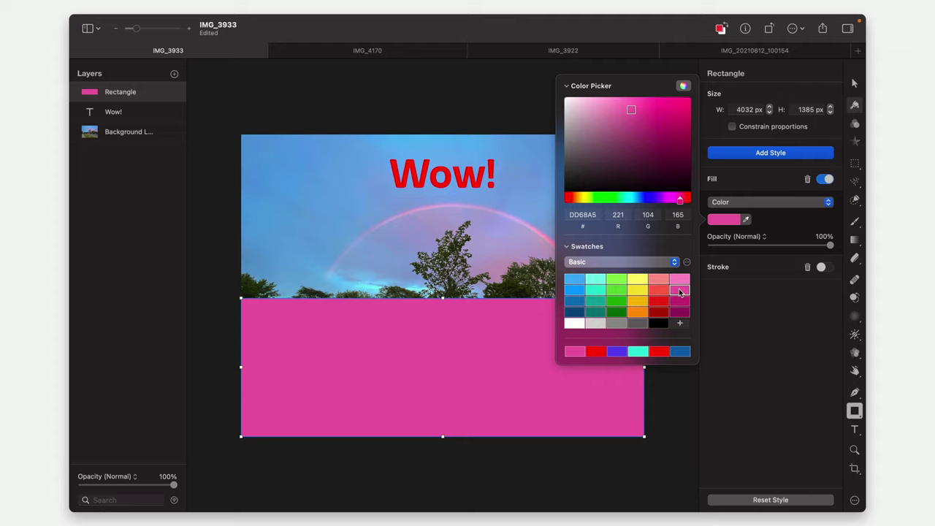
# Step: Turn the Wow! text and the rectangle yellow, then delete the rectangle shape
pyautogui.moveTo(679, 292); pyautogui.dragTo(469, 174)
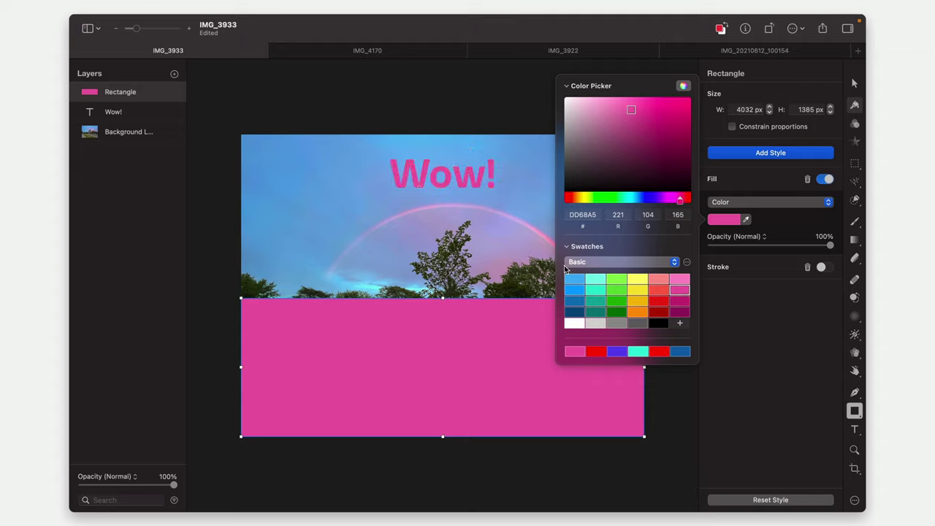
pyautogui.moveTo(570, 278); pyautogui.dragTo(463, 170)
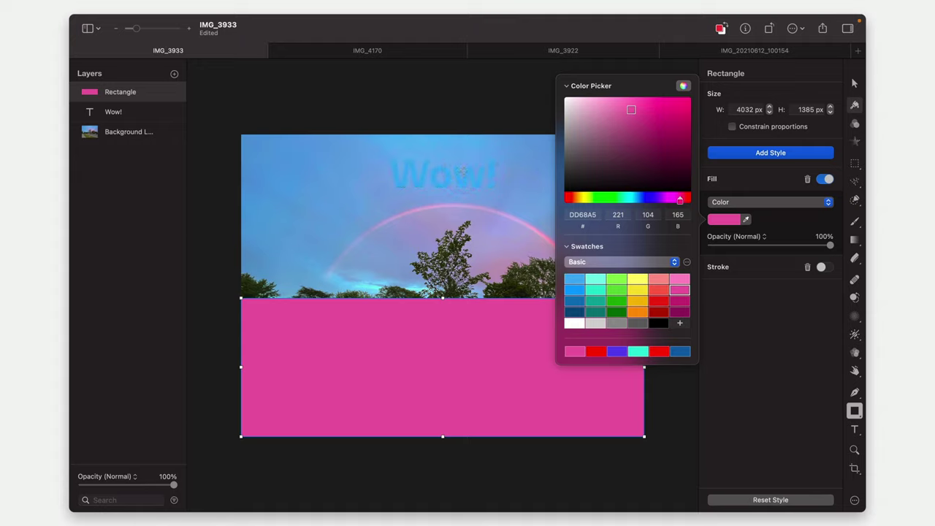
pyautogui.moveTo(654, 322); pyautogui.dragTo(450, 170)
pyautogui.moveTo(638, 285); pyautogui.dragTo(447, 173)
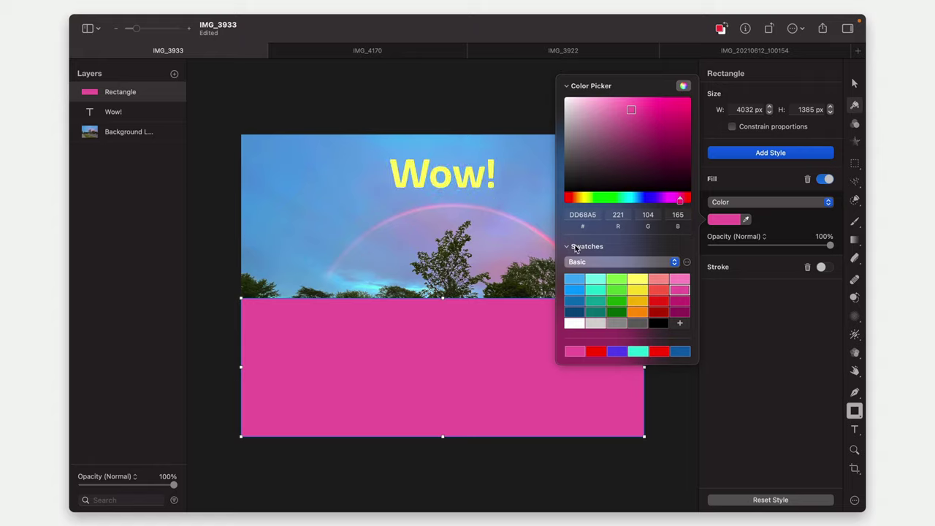
pyautogui.moveTo(648, 280); pyautogui.dragTo(487, 357)
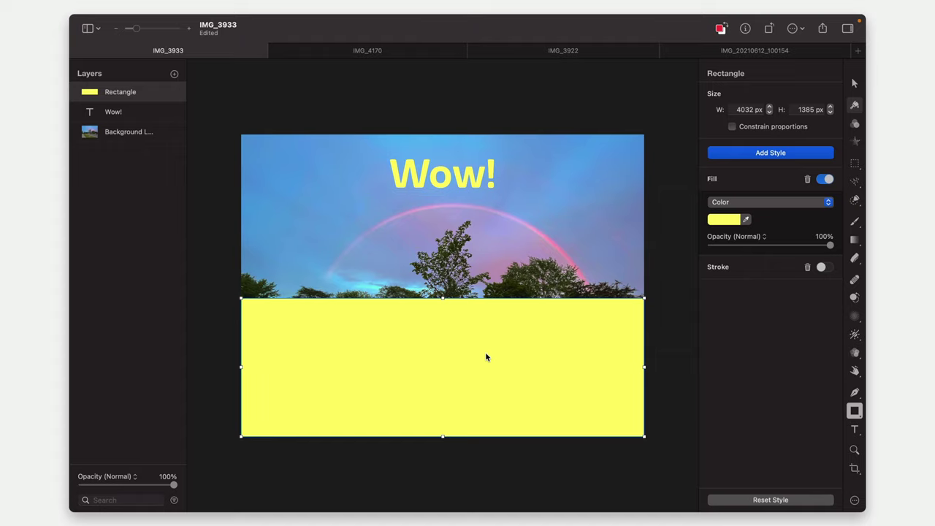
pyautogui.press('Delete')
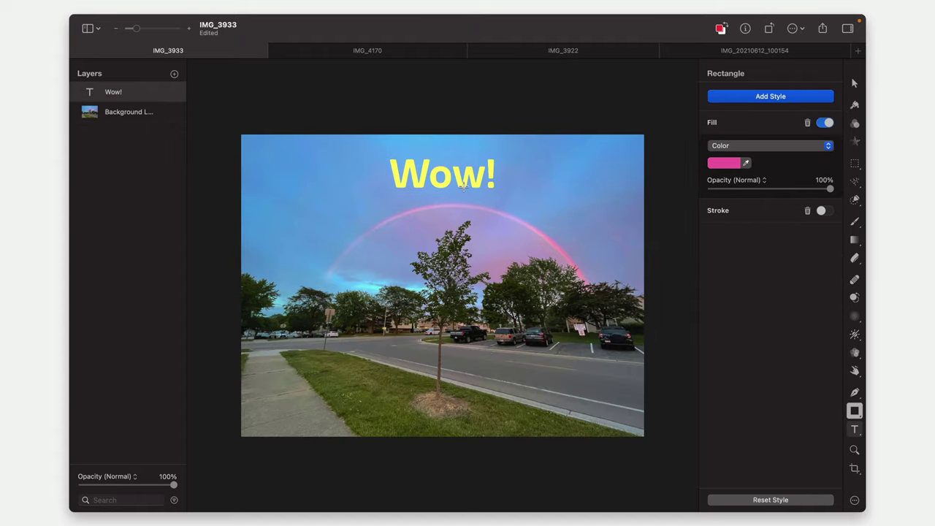
# Step: Delete the Wow! text and draw an unfilled three-point pen path along the rainbow arc
pyautogui.press('Delete')
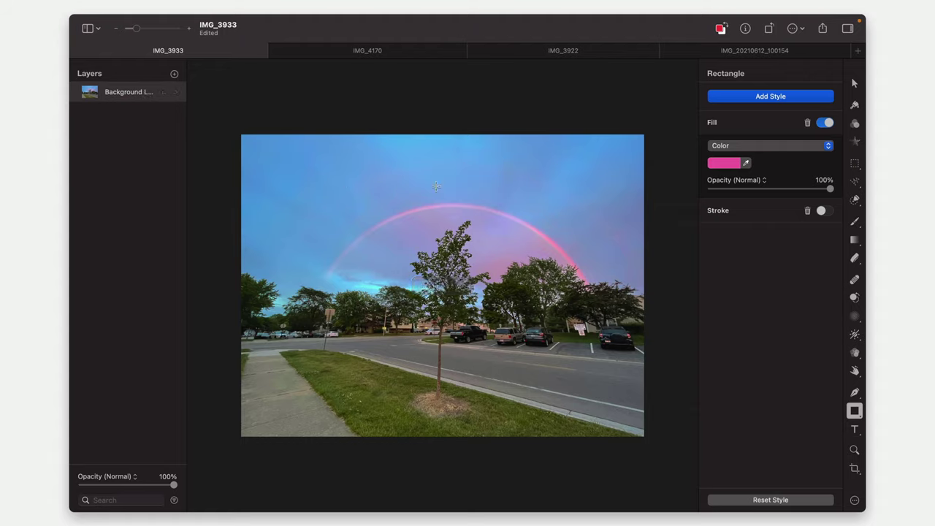
pyautogui.press('p')
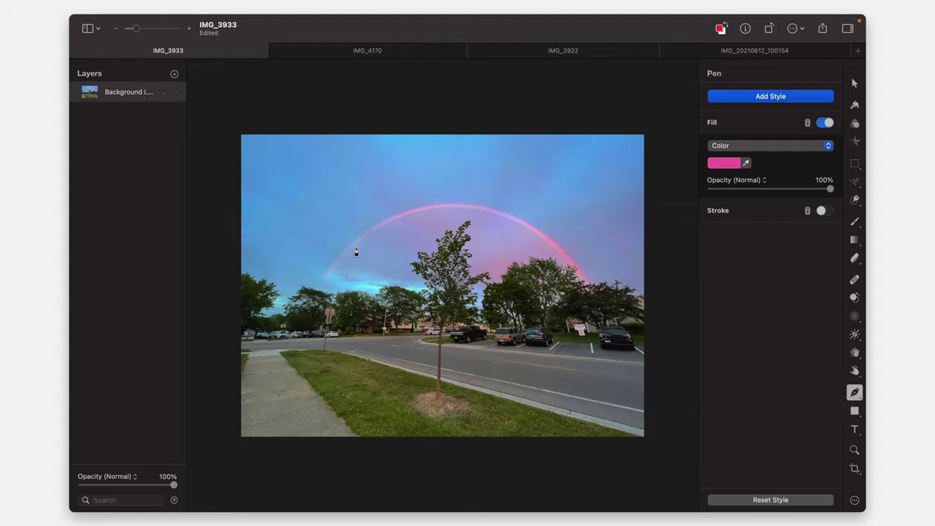
pyautogui.click(324, 286)
pyautogui.moveTo(448, 208); pyautogui.dragTo(548, 207)
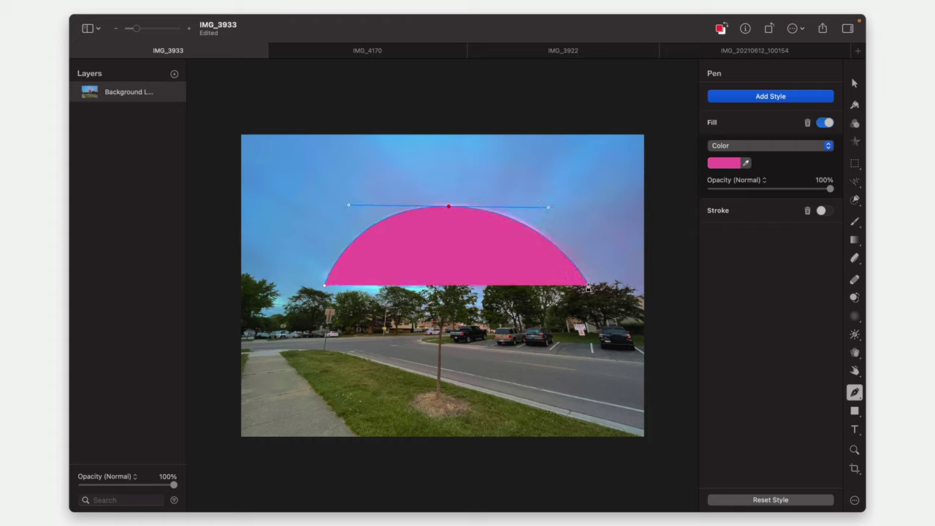
pyautogui.click(588, 286)
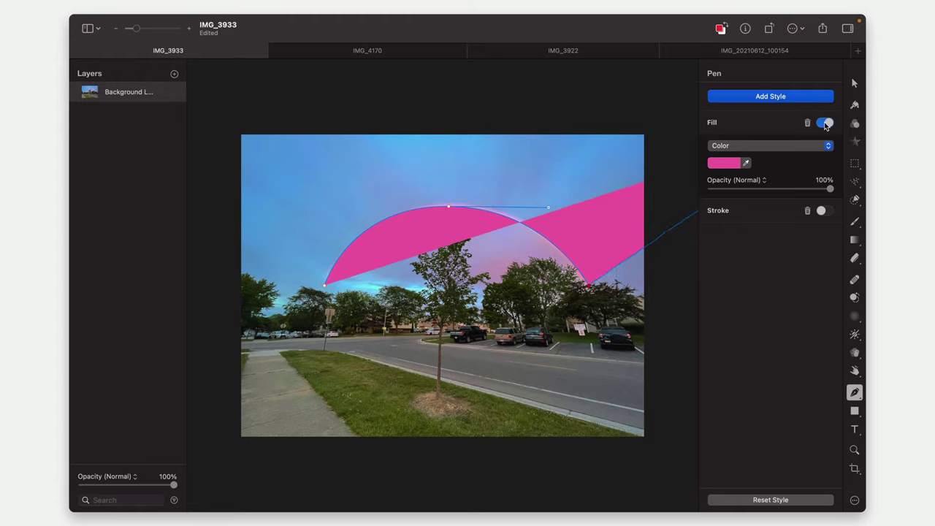
pyautogui.press('Return')
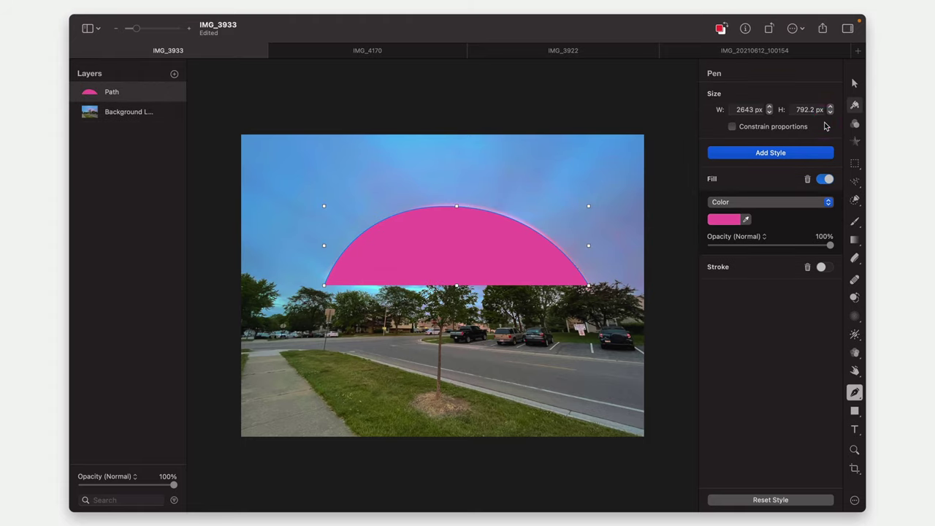
pyautogui.click(828, 181)
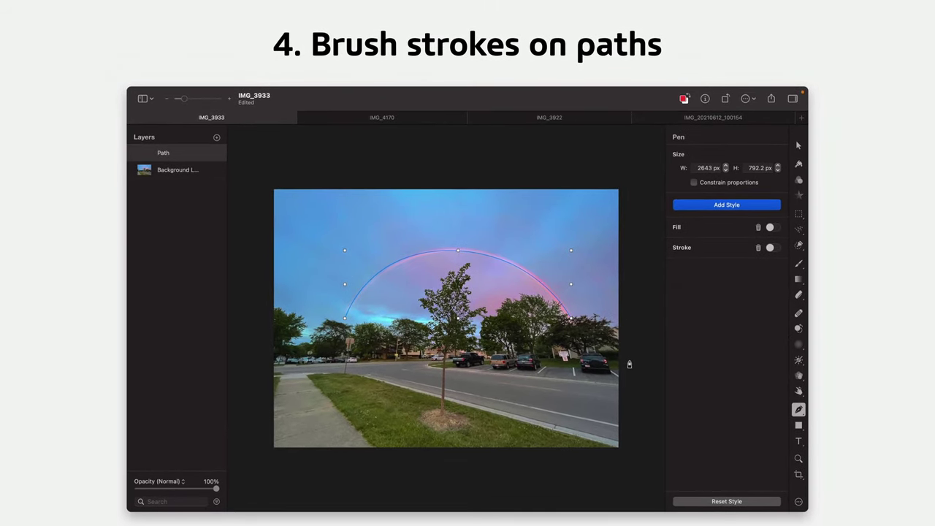
# Step: Stroke the arc path with the brush and set the brush size to 322 px
pyautogui.press('b')
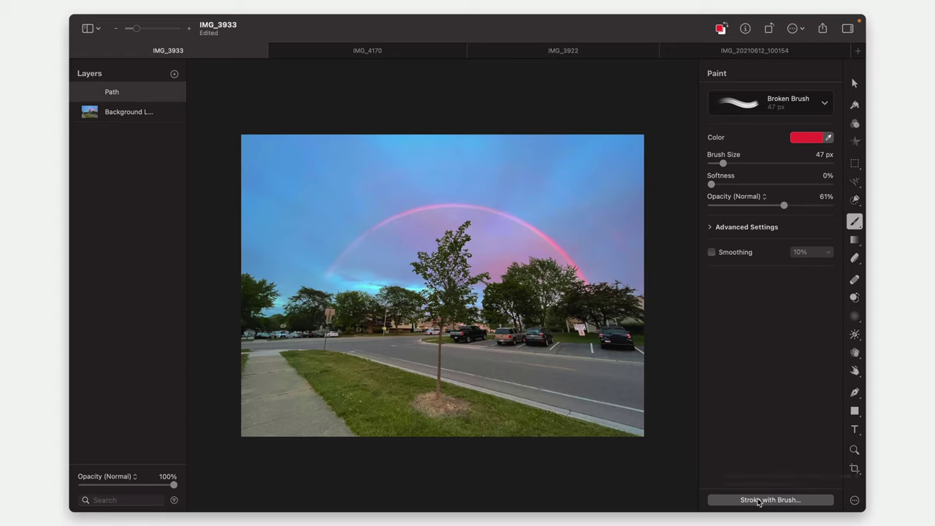
pyautogui.click(762, 500)
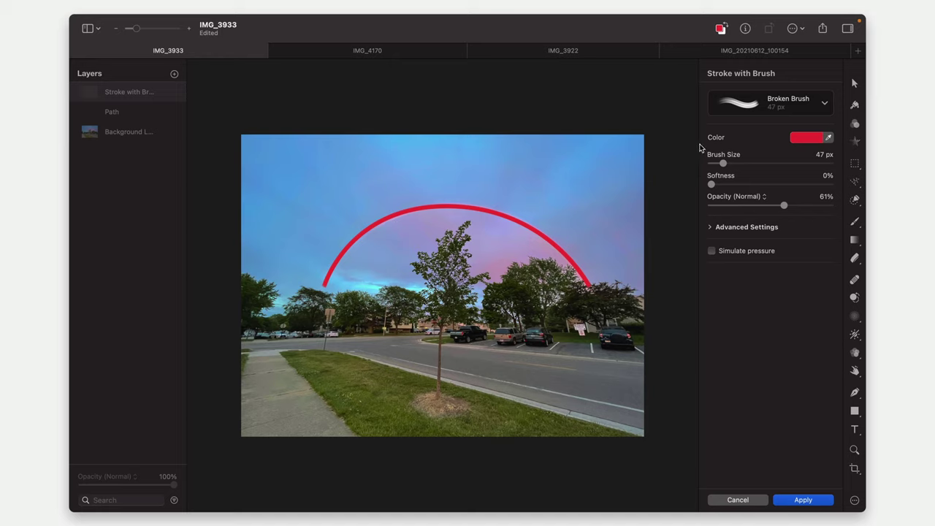
pyautogui.moveTo(723, 162)
pyautogui.mouseDown()
pyautogui.moveTo(747, 163)
pyautogui.moveTo(745, 185)
pyautogui.moveTo(764, 187)
pyautogui.moveTo(708, 187)
pyautogui.mouseUp()
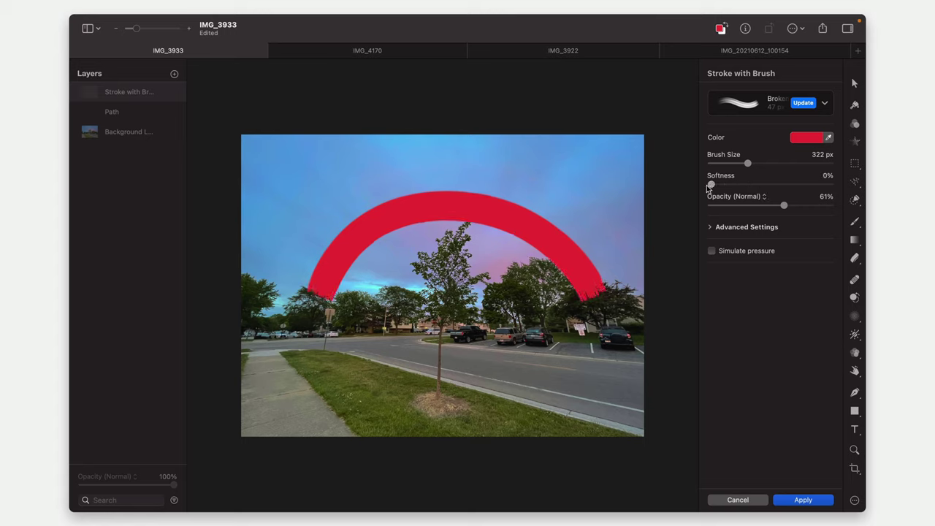
# Step: In Advanced Settings, set brush spacing to 16% and shape angle to 5%
pyautogui.click(710, 227)
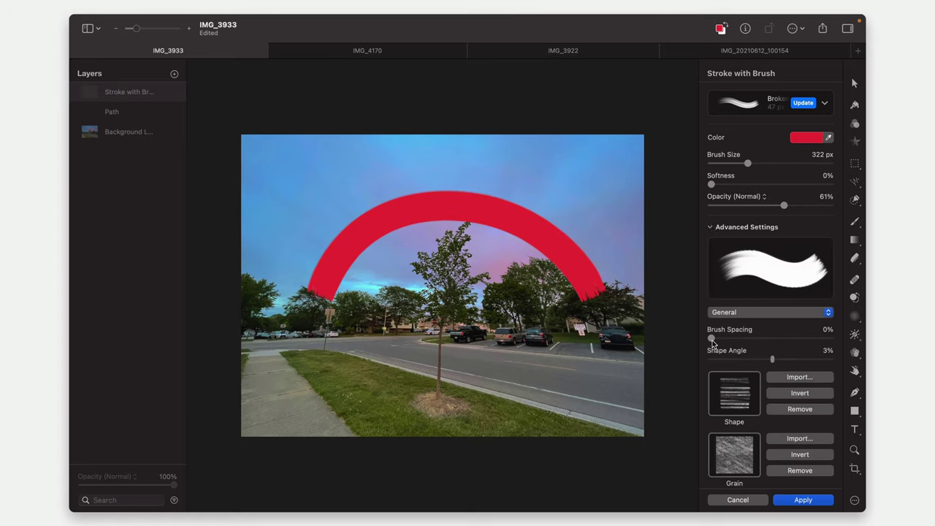
pyautogui.moveTo(712, 341)
pyautogui.mouseDown()
pyautogui.moveTo(741, 341)
pyautogui.moveTo(731, 342)
pyautogui.mouseUp()
pyautogui.click(731, 338)
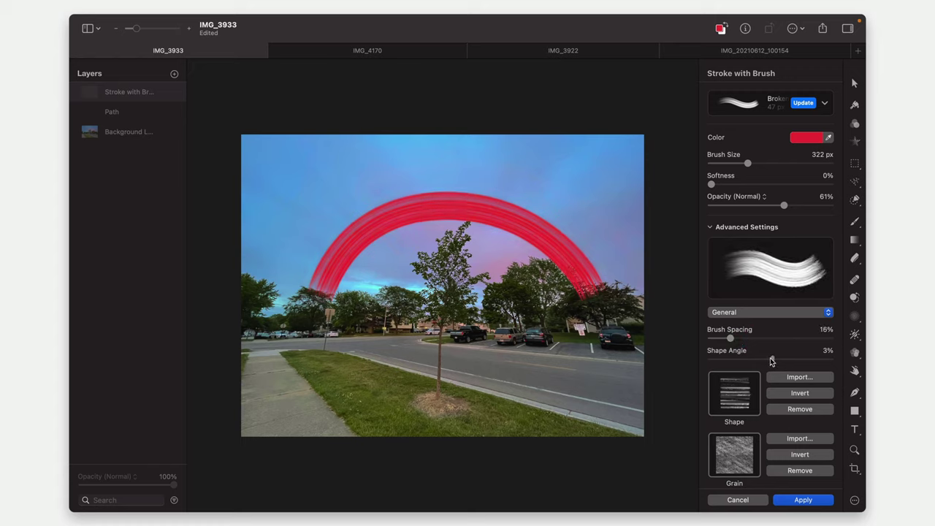
pyautogui.moveTo(771, 360)
pyautogui.mouseDown()
pyautogui.moveTo(707, 358)
pyautogui.moveTo(794, 357)
pyautogui.moveTo(765, 356)
pyautogui.mouseUp()
pyautogui.scroll(-3, 764, 356)
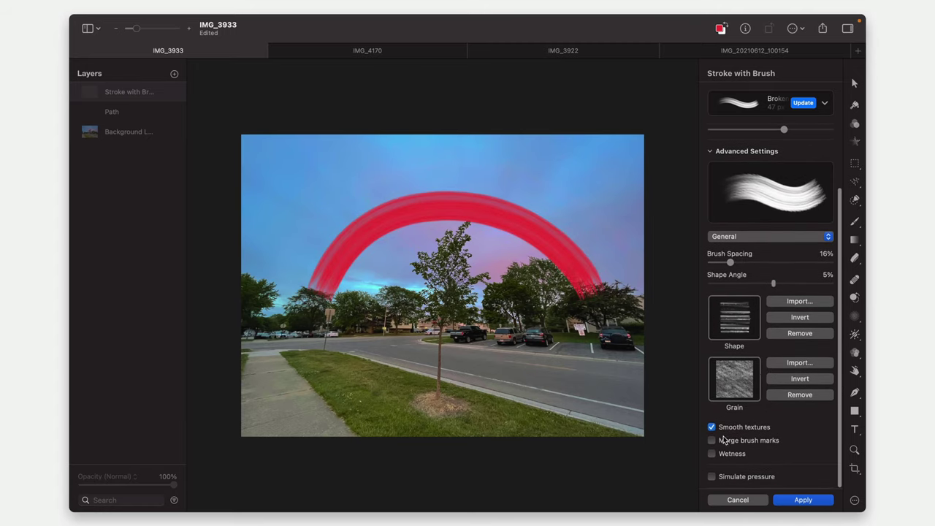
# Step: Try Simulate pressure on the arc stroke, then turn it off for a uniform line
pyautogui.click(712, 477)
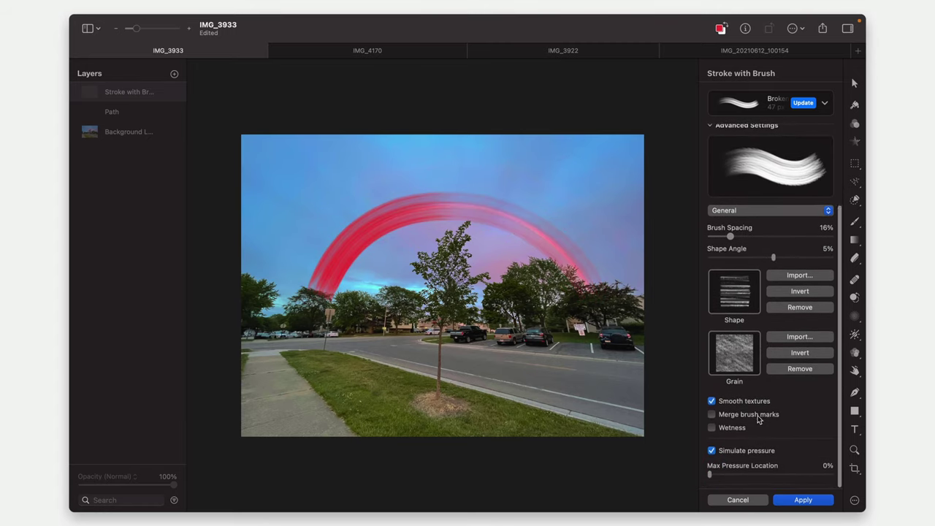
pyautogui.moveTo(711, 480)
pyautogui.mouseDown()
pyautogui.moveTo(817, 480)
pyautogui.moveTo(720, 488)
pyautogui.moveTo(804, 491)
pyautogui.moveTo(781, 476)
pyautogui.mouseUp()
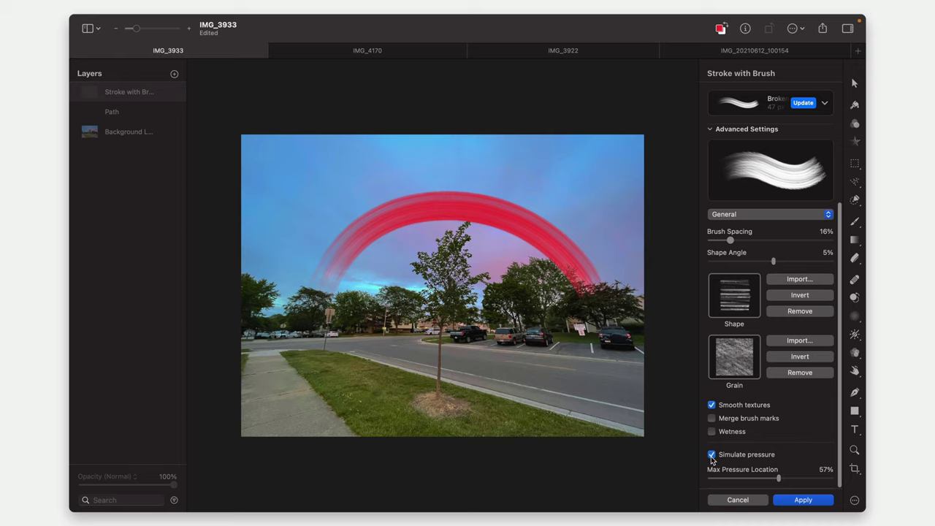
pyautogui.click(712, 456)
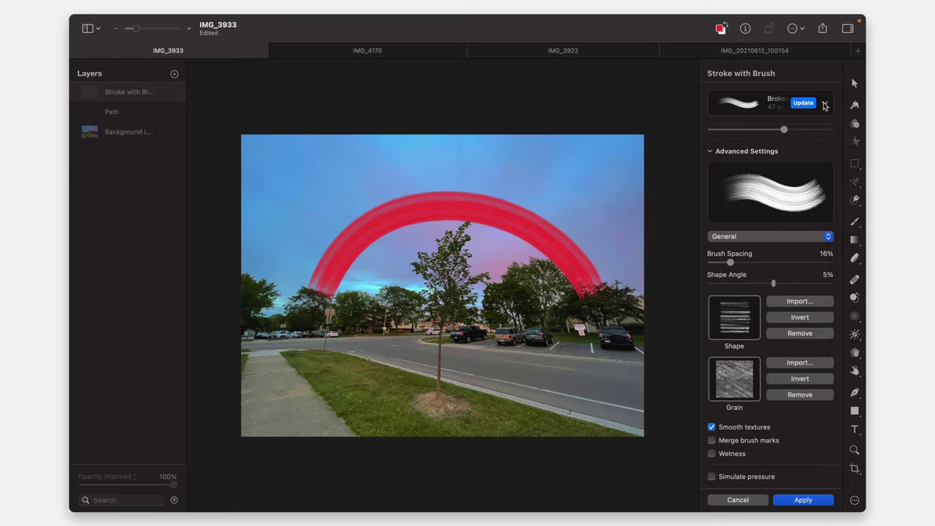
# Step: Switch the stroke brush to Crayons > Coal with 0% brush spacing
pyautogui.click(824, 103)
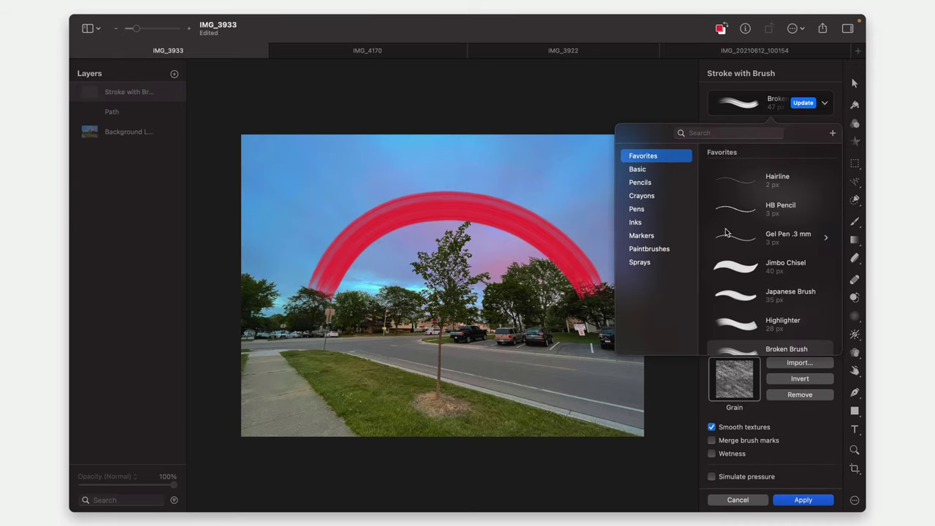
pyautogui.click(643, 196)
pyautogui.click(753, 179)
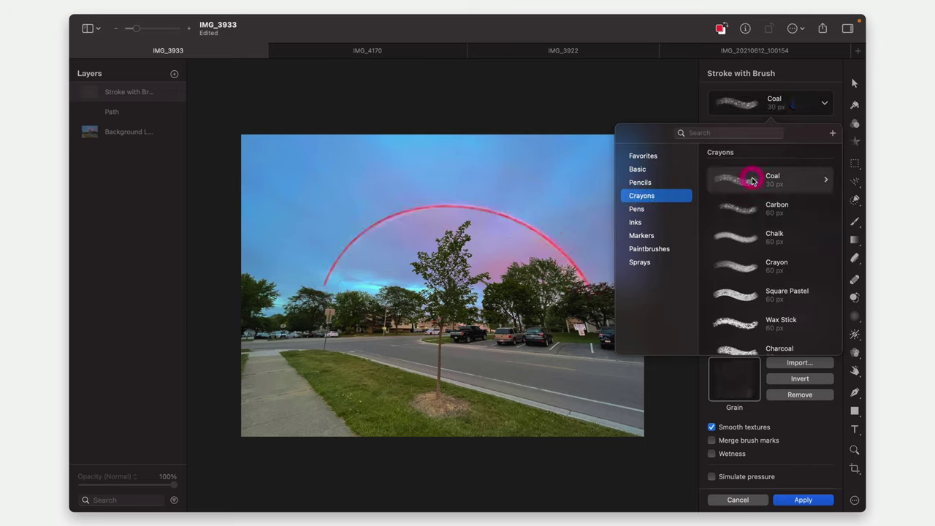
pyautogui.click(782, 101)
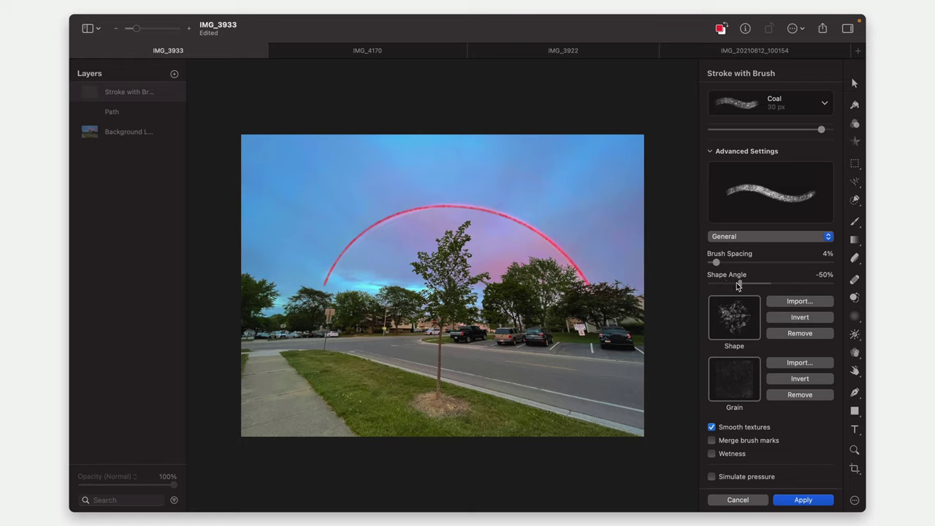
pyautogui.moveTo(717, 264)
pyautogui.mouseDown()
pyautogui.moveTo(731, 261)
pyautogui.moveTo(706, 264)
pyautogui.mouseUp()
pyautogui.click(685, 265)
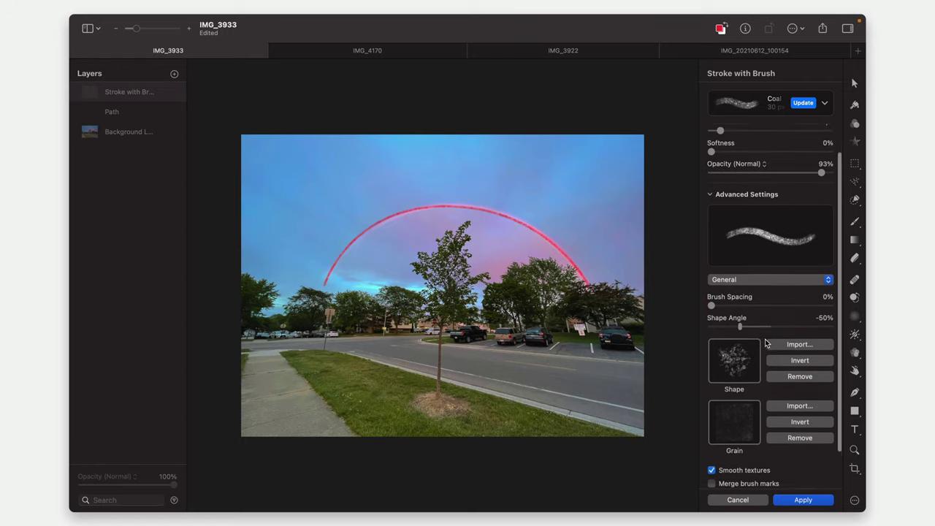
# Step: Widen the Coal arc stroke to 109 px and recolour it from red to deep purple
pyautogui.moveTo(721, 165); pyautogui.dragTo(731, 163)
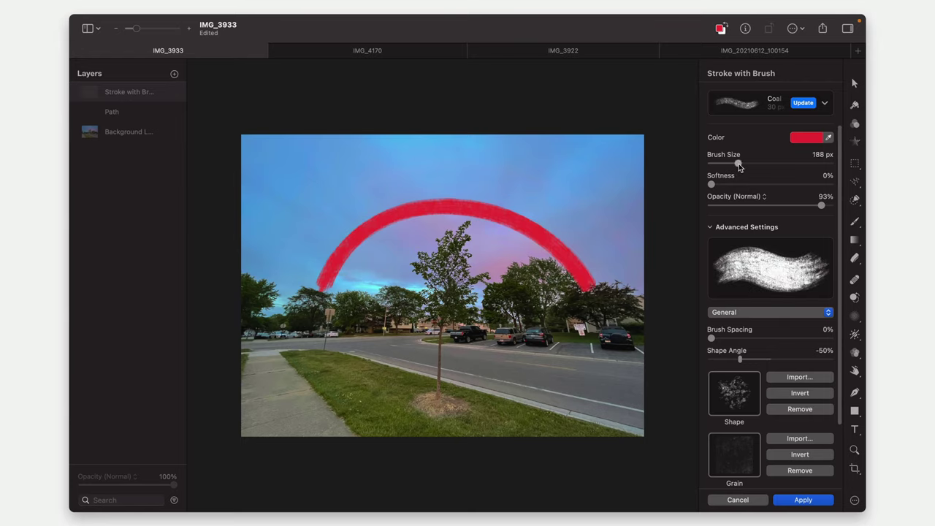
pyautogui.click(805, 140)
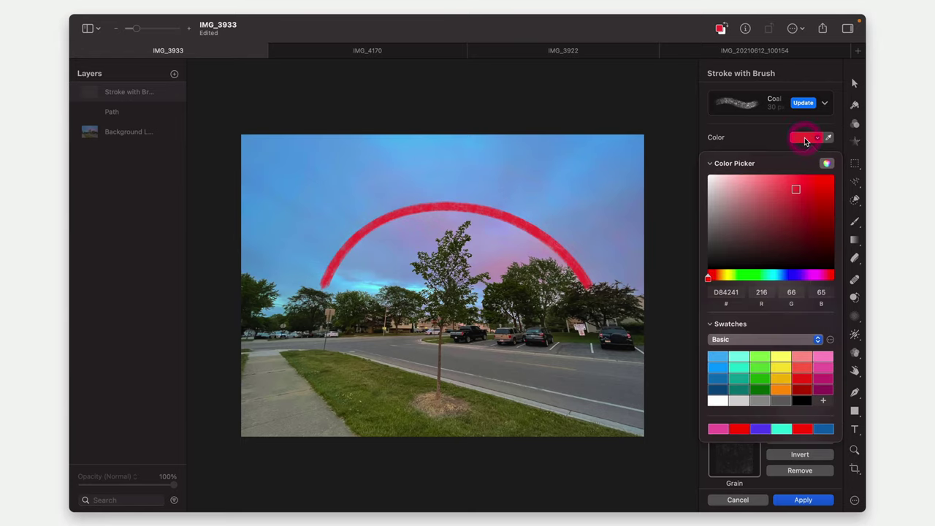
pyautogui.click(762, 358)
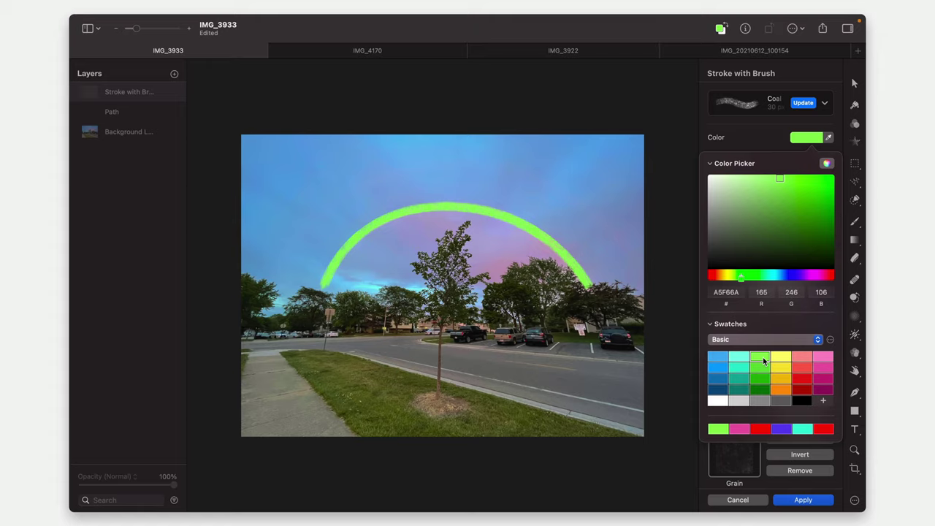
pyautogui.click(827, 165)
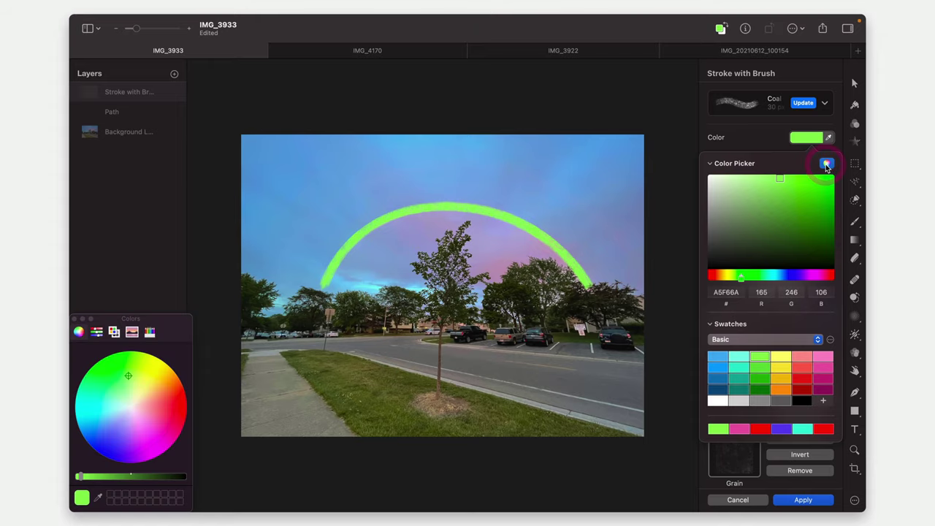
pyautogui.click(74, 319)
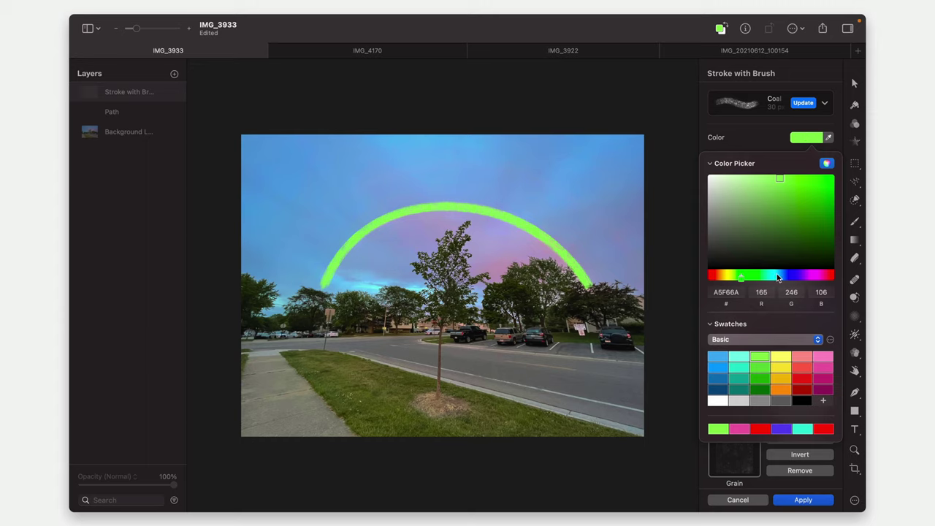
pyautogui.moveTo(779, 278); pyautogui.dragTo(796, 277)
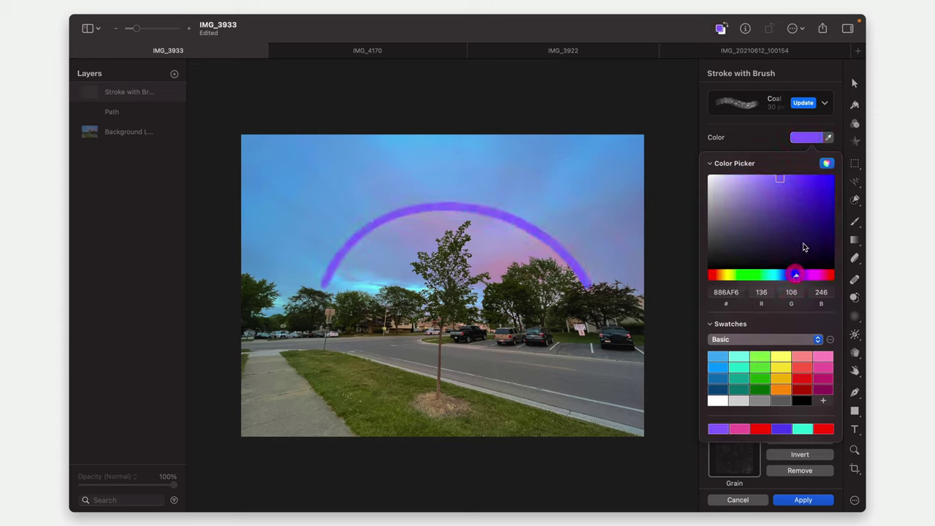
pyautogui.moveTo(808, 185); pyautogui.dragTo(804, 183)
pyautogui.click(811, 139)
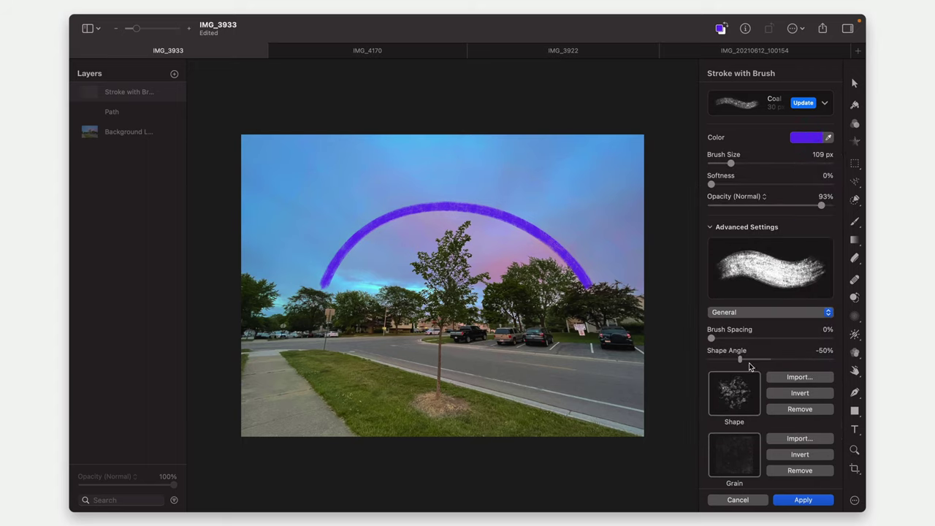
# Step: Set the stroke's Max Pressure Location to 49% so pressure peaks mid-arc
pyautogui.scroll(-5, 741, 361)
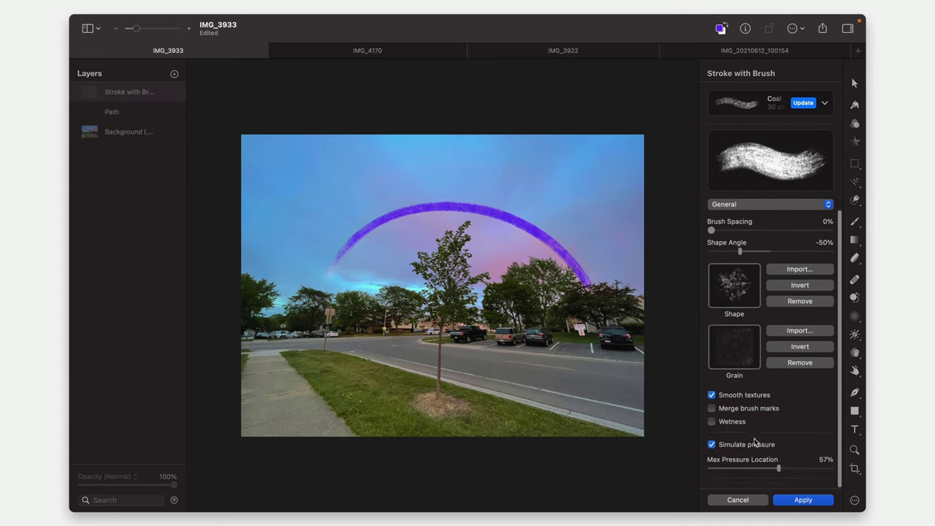
pyautogui.moveTo(779, 479)
pyautogui.mouseDown()
pyautogui.moveTo(739, 479)
pyautogui.moveTo(769, 479)
pyautogui.mouseUp()
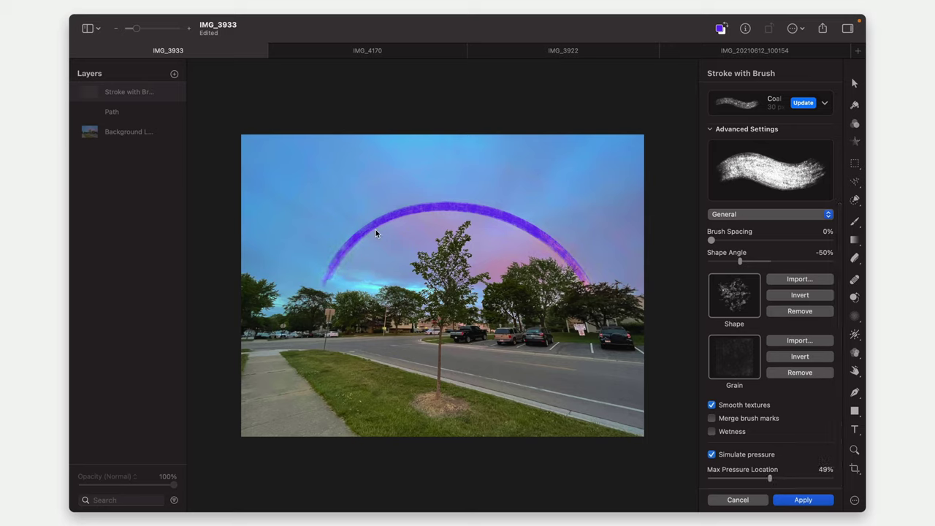